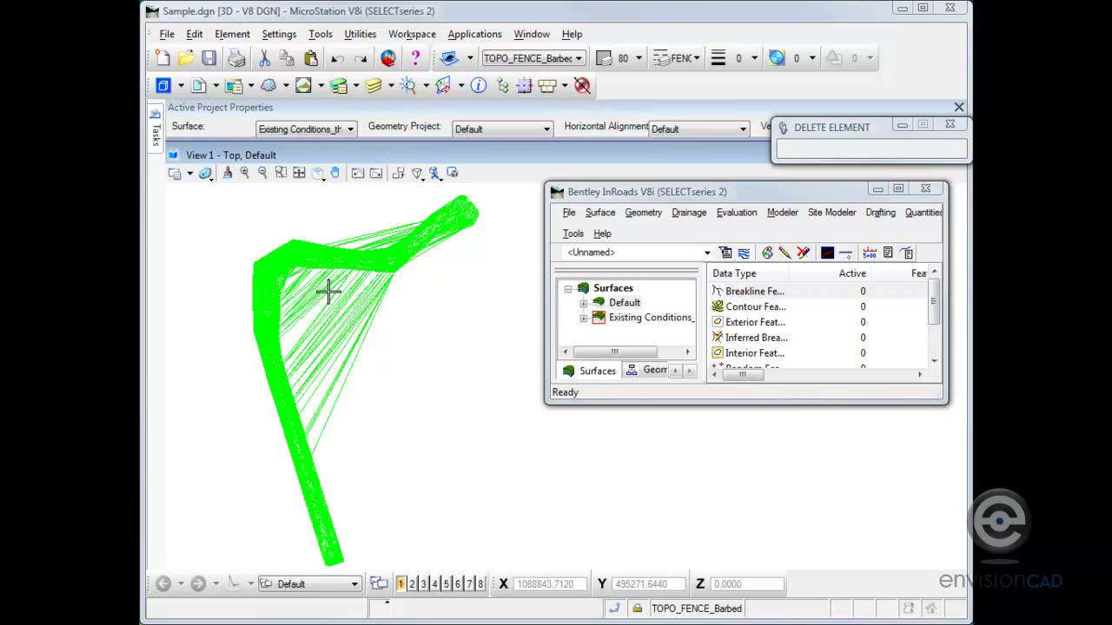
Start a Window Area zoom in View 1 to frame the long stray triangles.
click(281, 173)
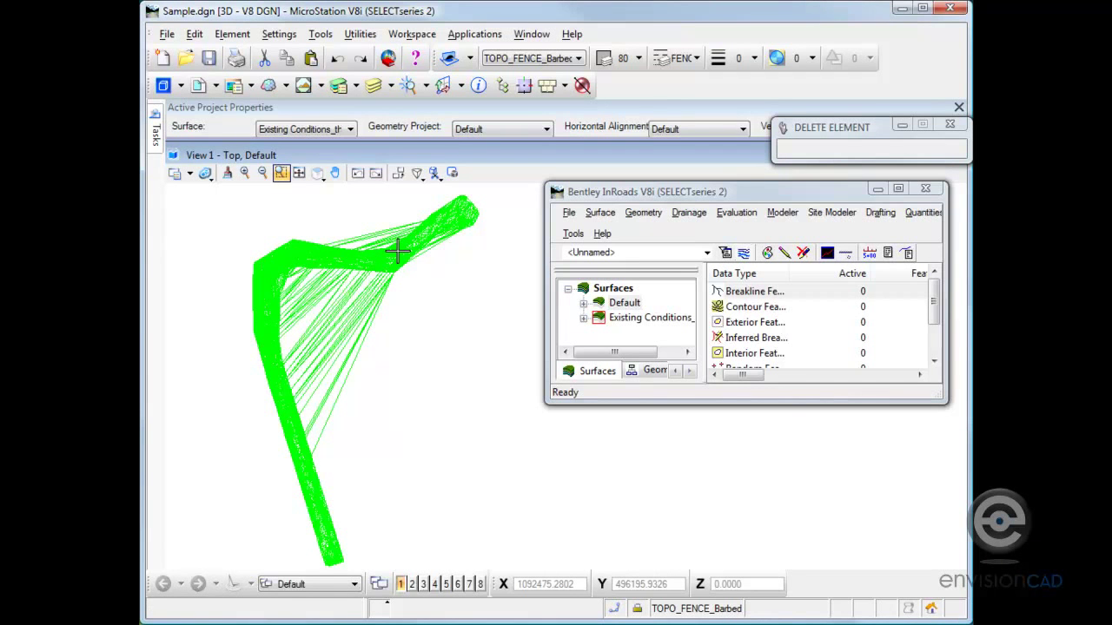
Zoom in on the stray triangles and draw temporary contours with View Surface > Contours.
click(317, 173)
scroll(318, 304, up, 3)
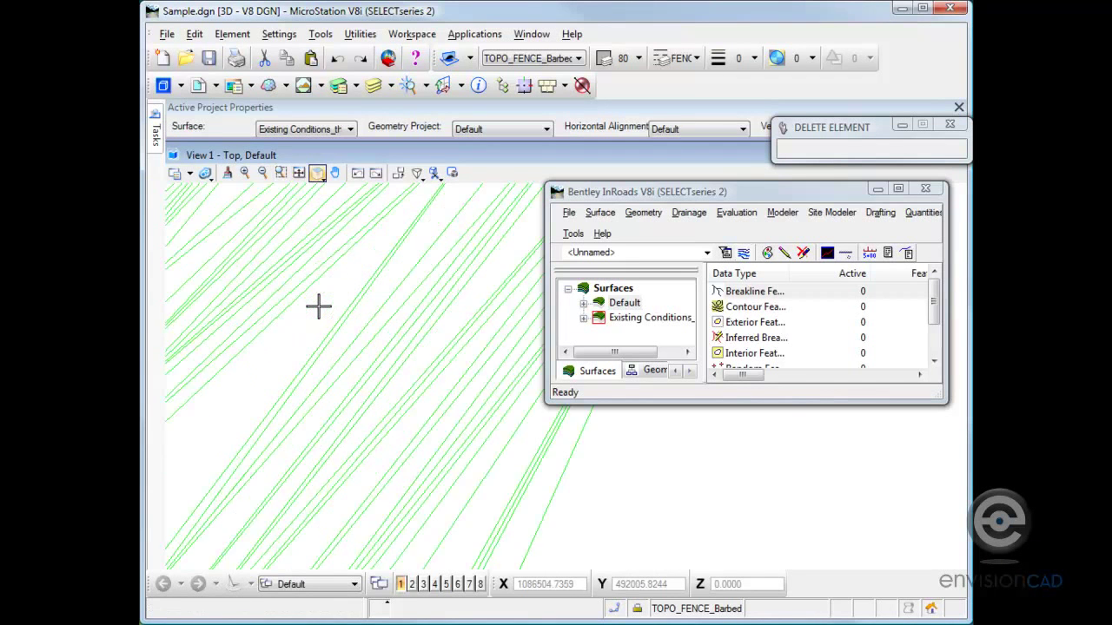
click(600, 213)
mouse_move(608, 236)
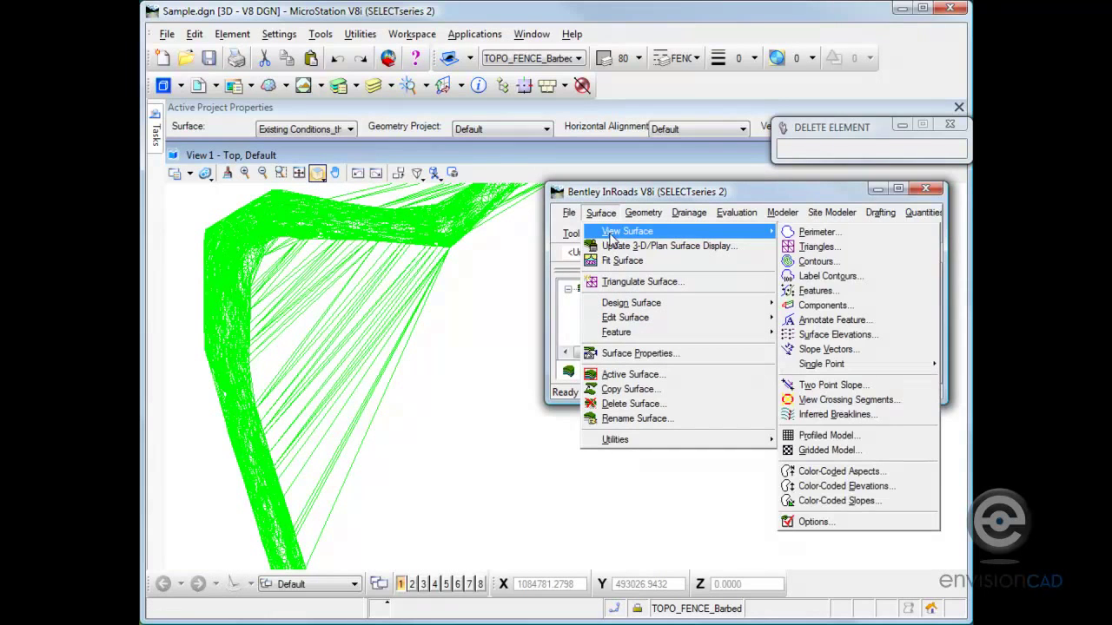
click(806, 264)
click(726, 402)
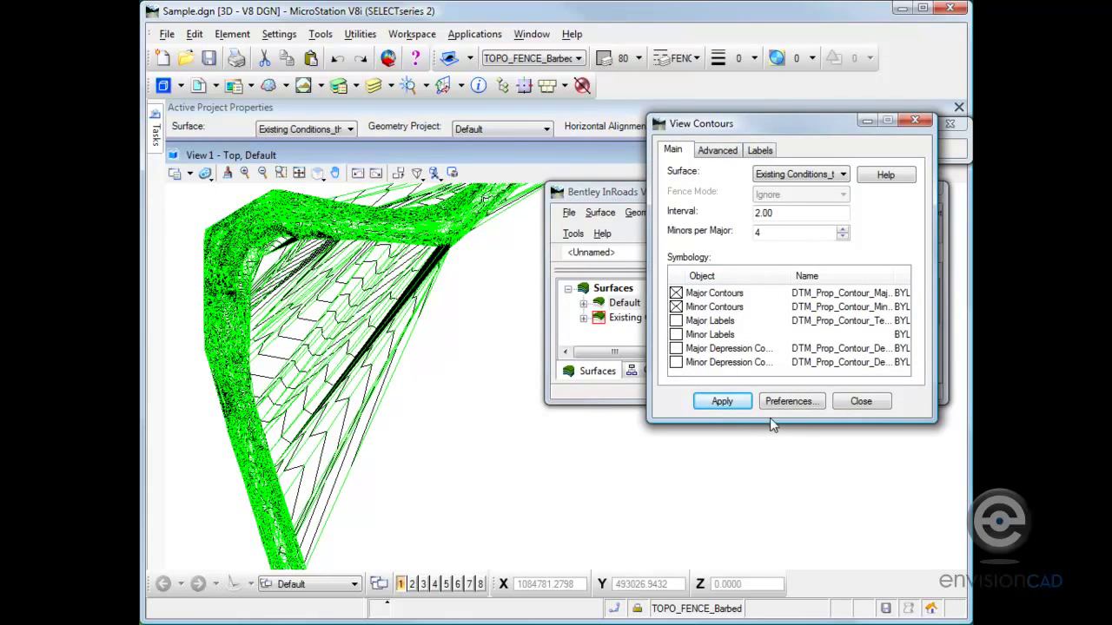
click(858, 402)
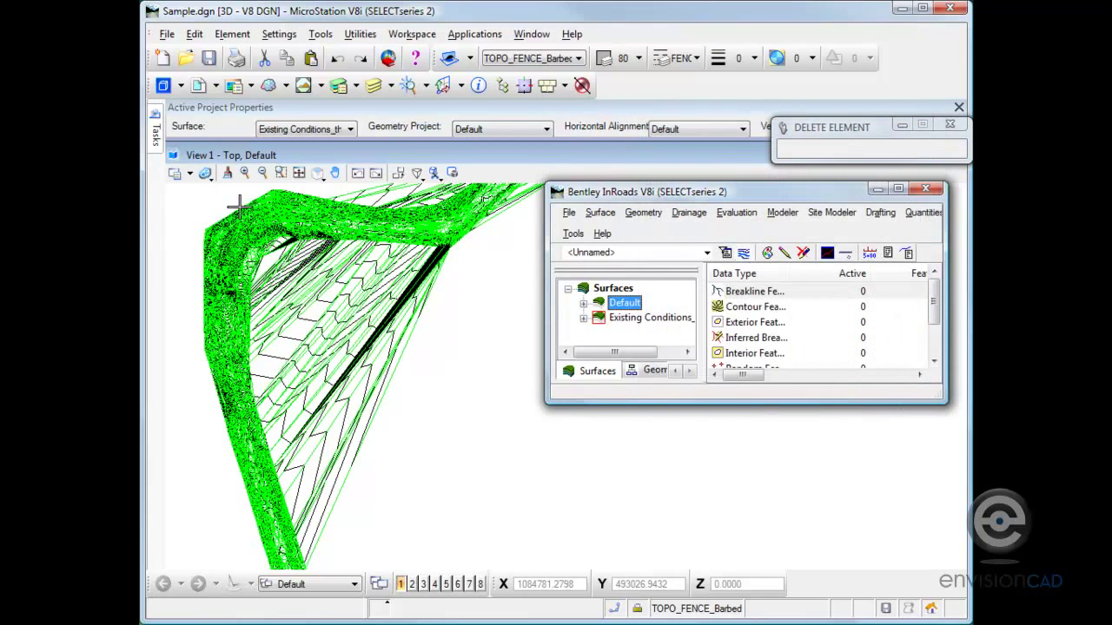
Delete the leftover brown contour line string crossing the surface.
mouse_move(156, 138)
click(228, 161)
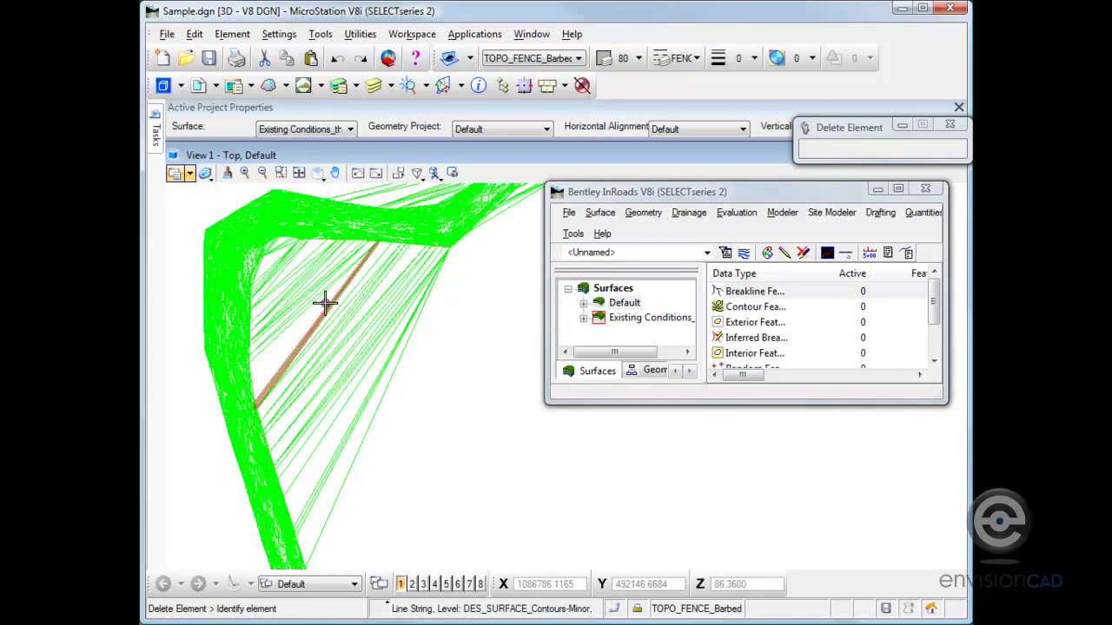
click(324, 302)
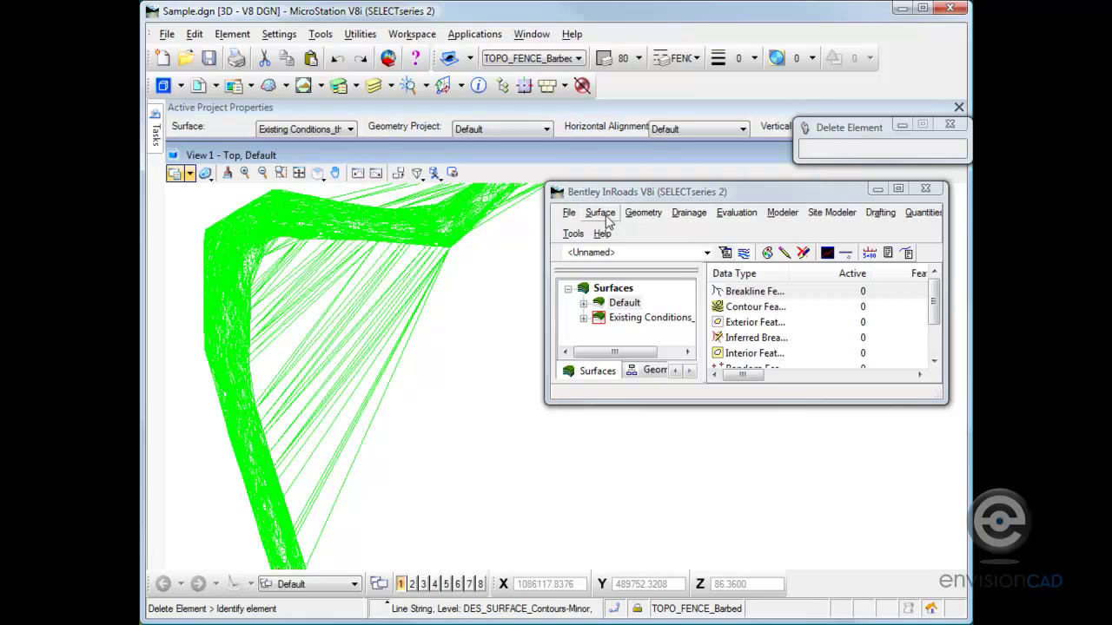
In Delete Triangles By Filter, enable a triangulated exterior boundary in the Exterior Boundary feature style.
click(602, 213)
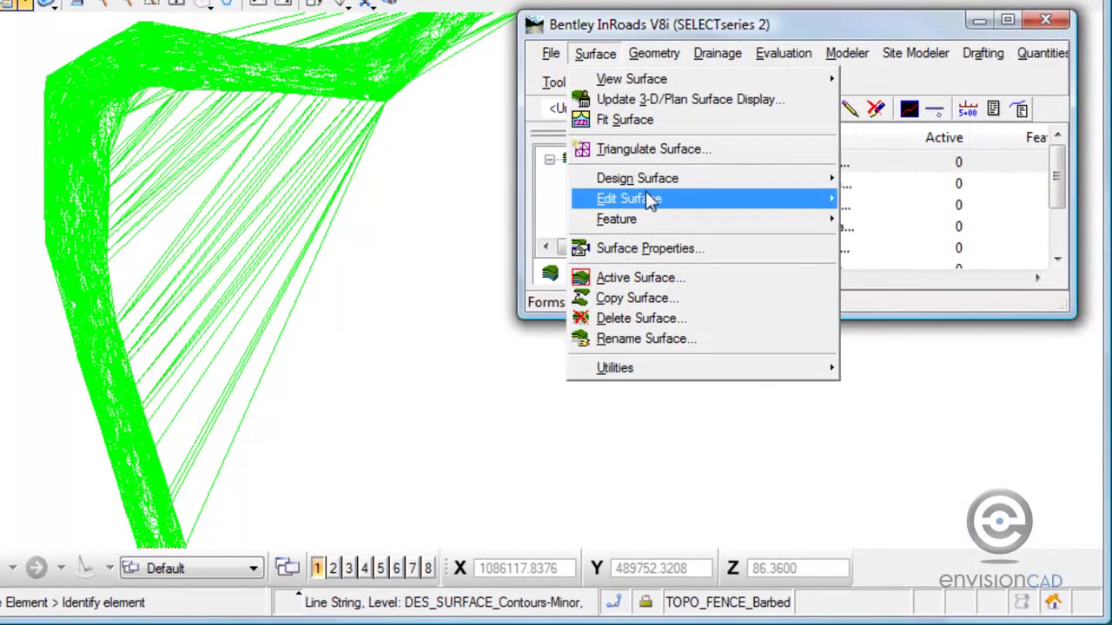
mouse_move(650, 199)
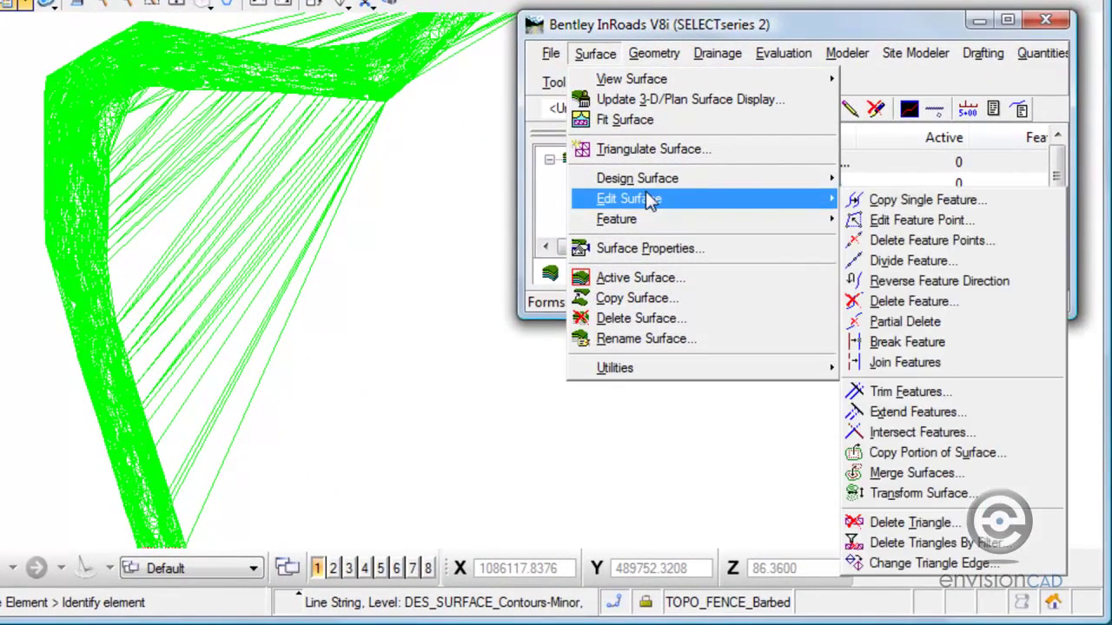
click(959, 544)
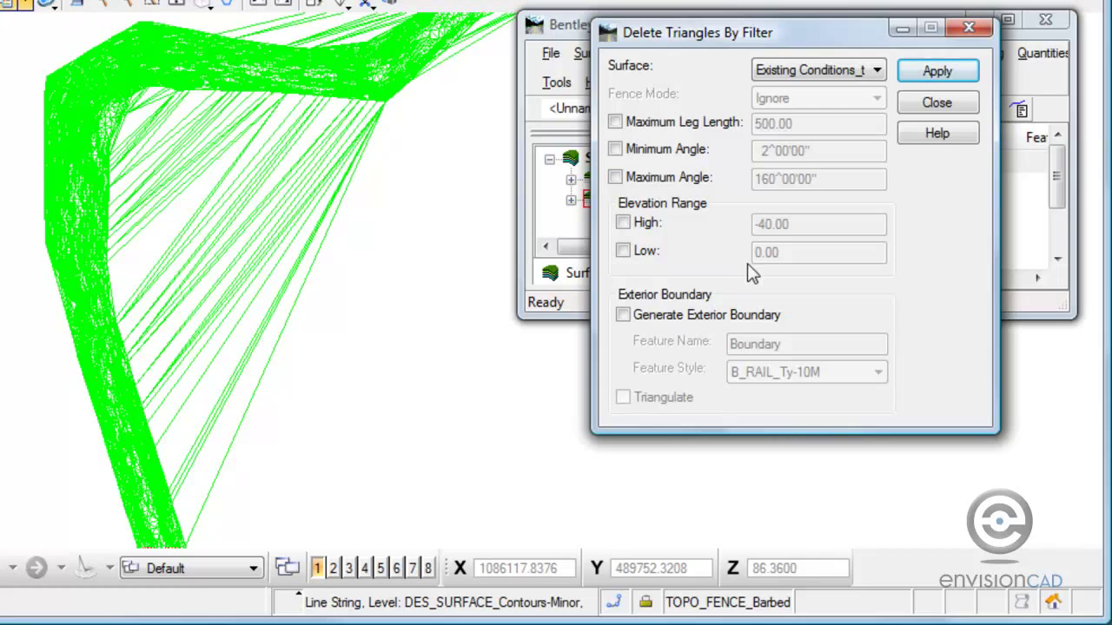
click(623, 315)
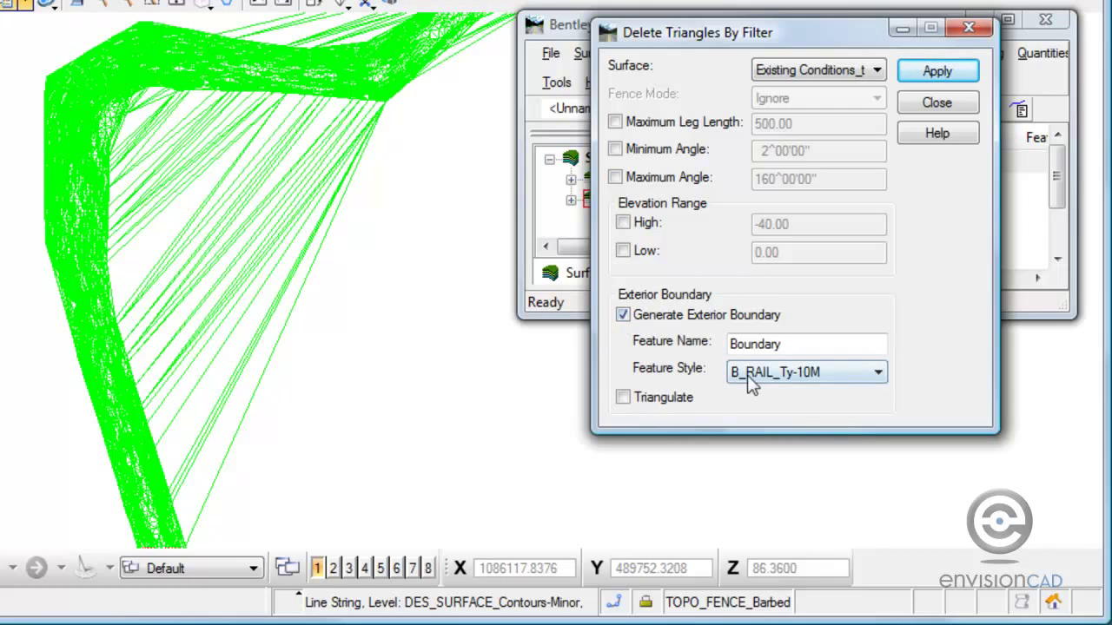
click(626, 398)
click(830, 380)
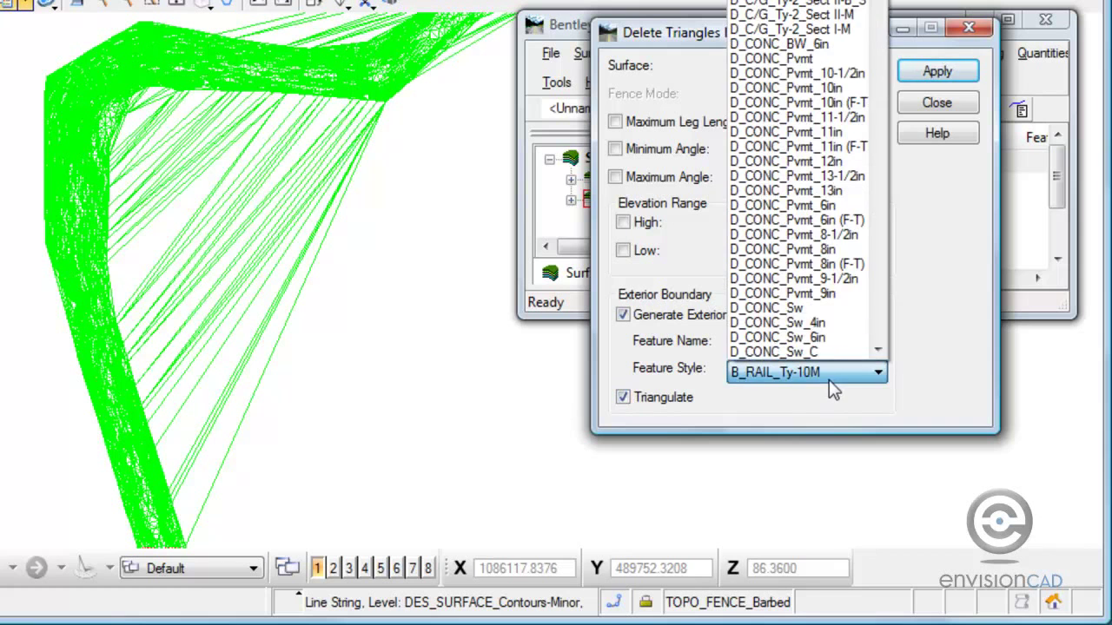
key(e)
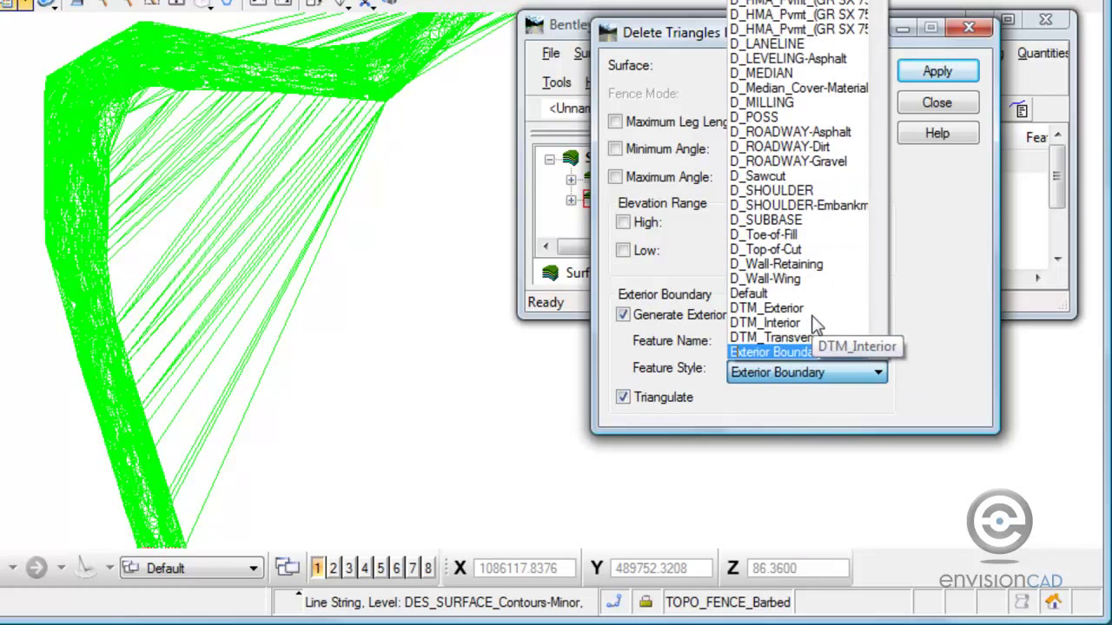
click(856, 352)
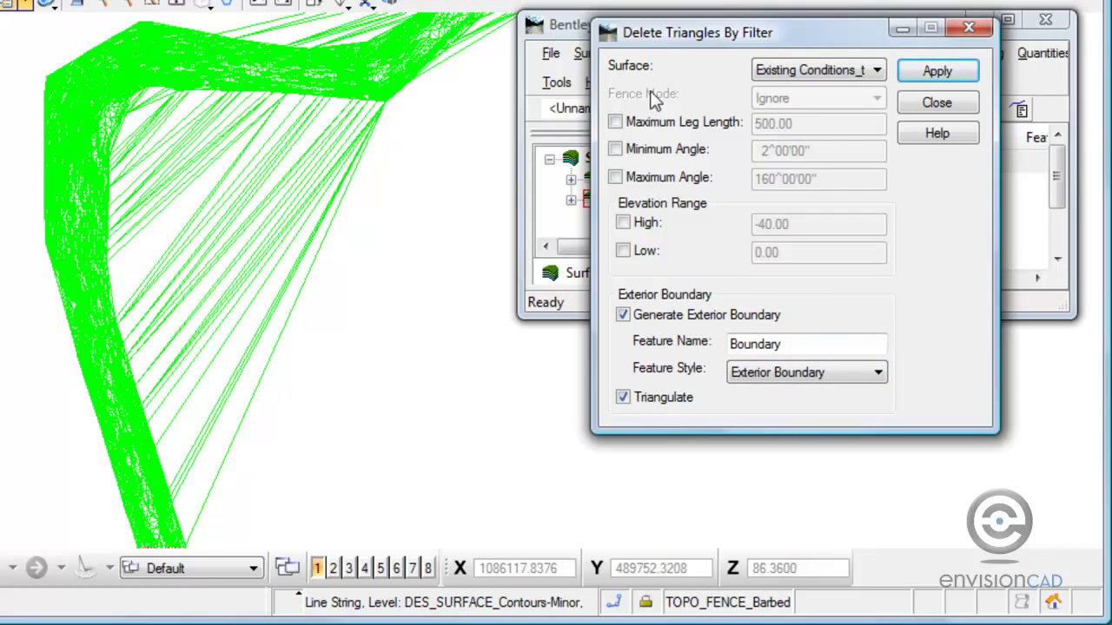
Enable the 500.00 maximum leg length filter, apply it to the whole surface, and review the result.
click(615, 124)
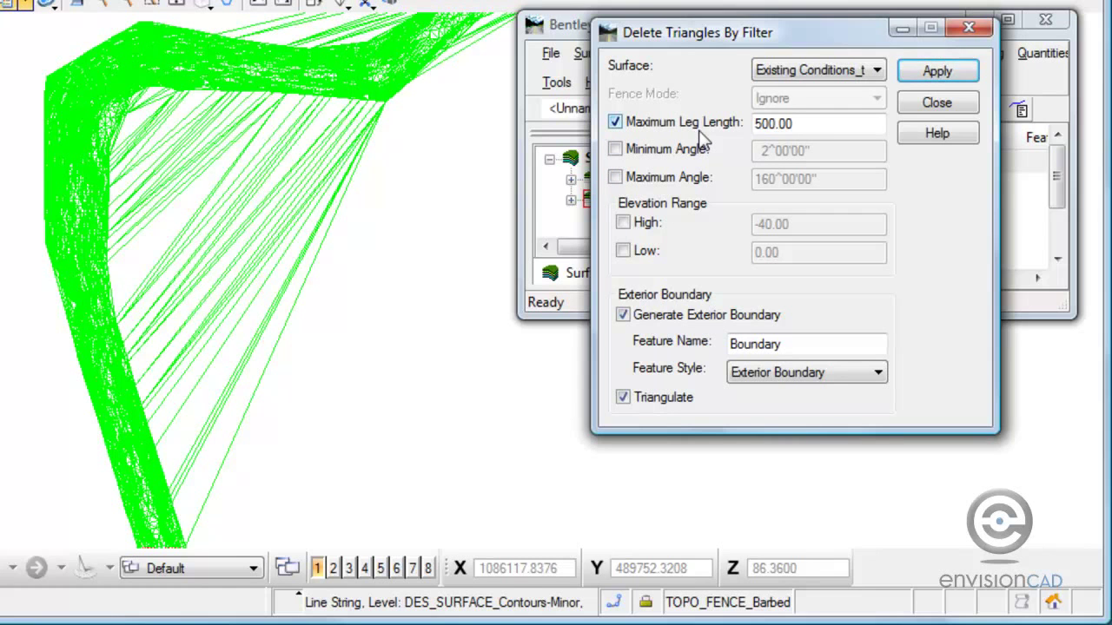
scroll(478, 154, down, 1)
middle_drag(479, 154, 348, 164)
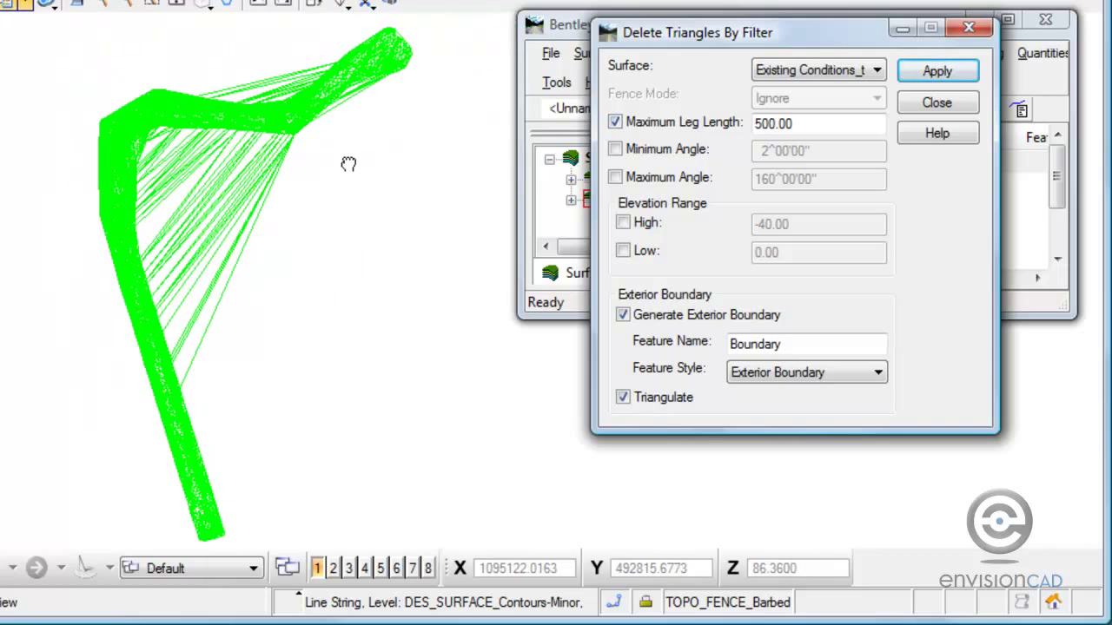
click(937, 71)
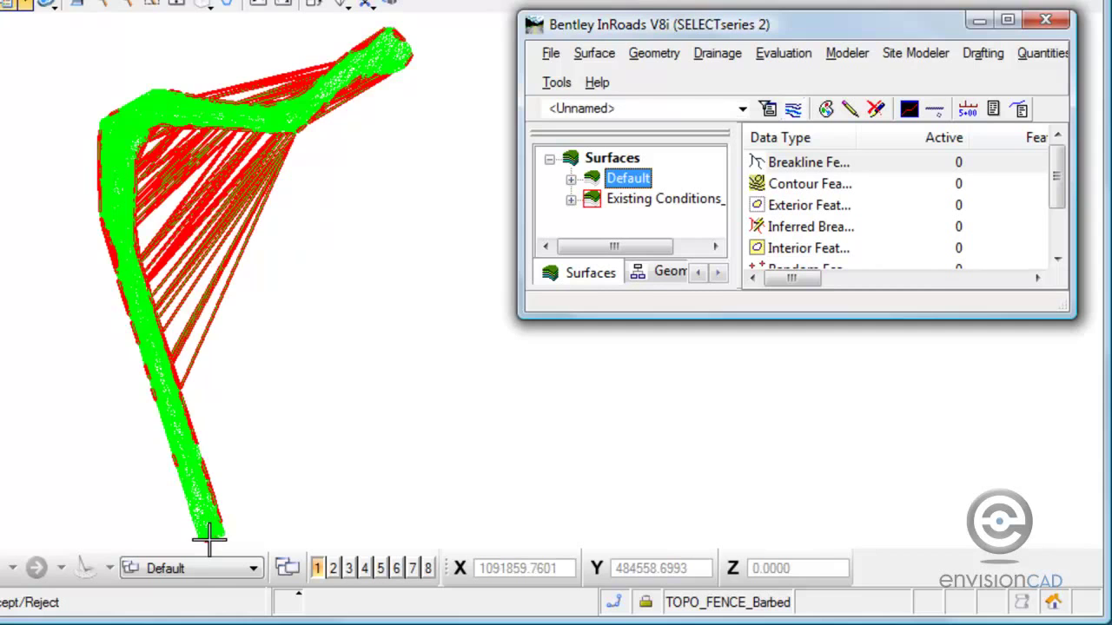
scroll(208, 535, up, 4)
scroll(208, 535, up, 1)
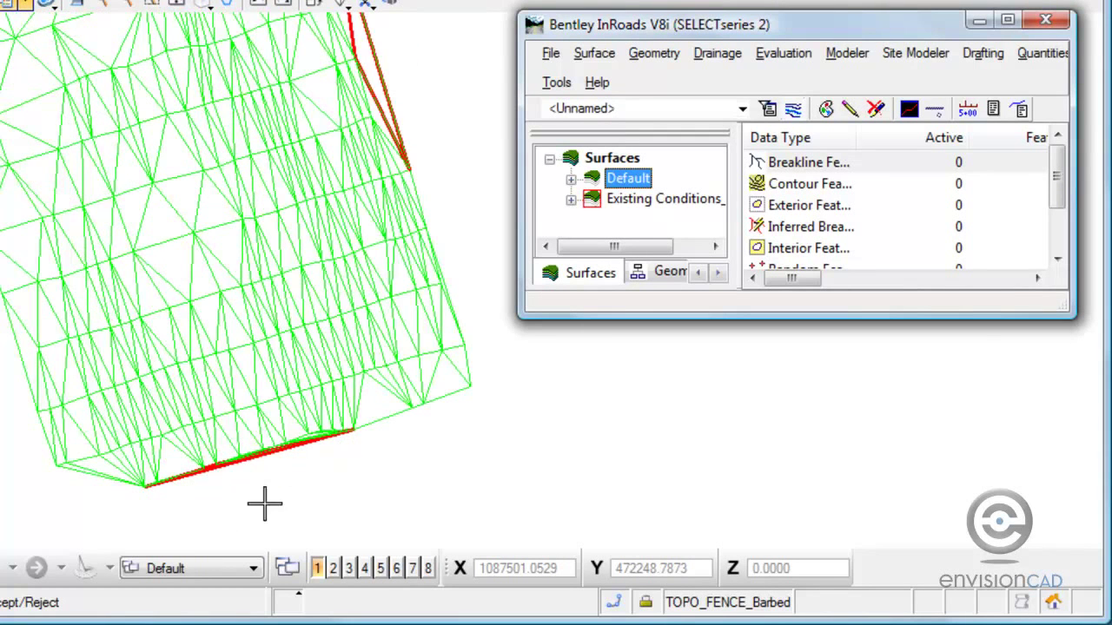
scroll(308, 449, up, 2)
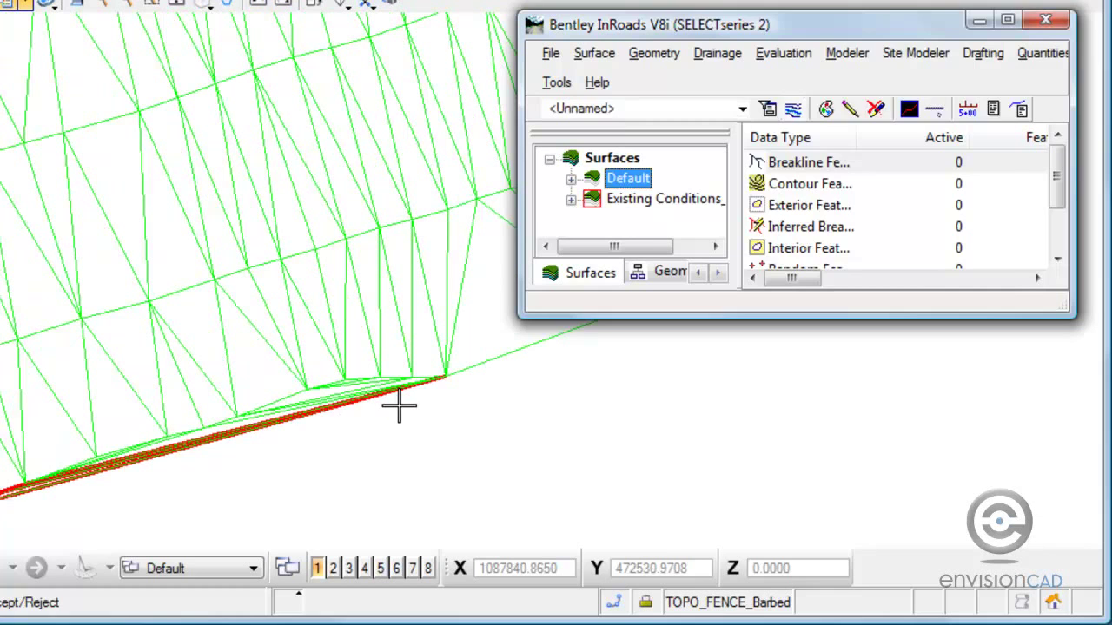
click(399, 405)
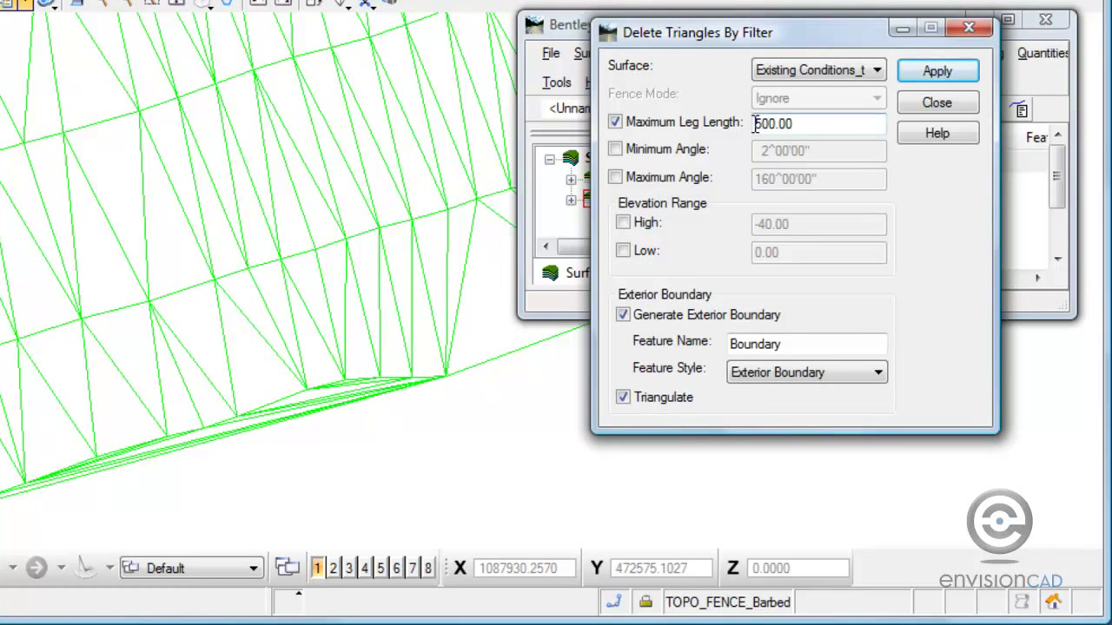
Add a 2° minimum and 160° maximum angle to the filter and delete the flagged sliver triangles.
click(616, 149)
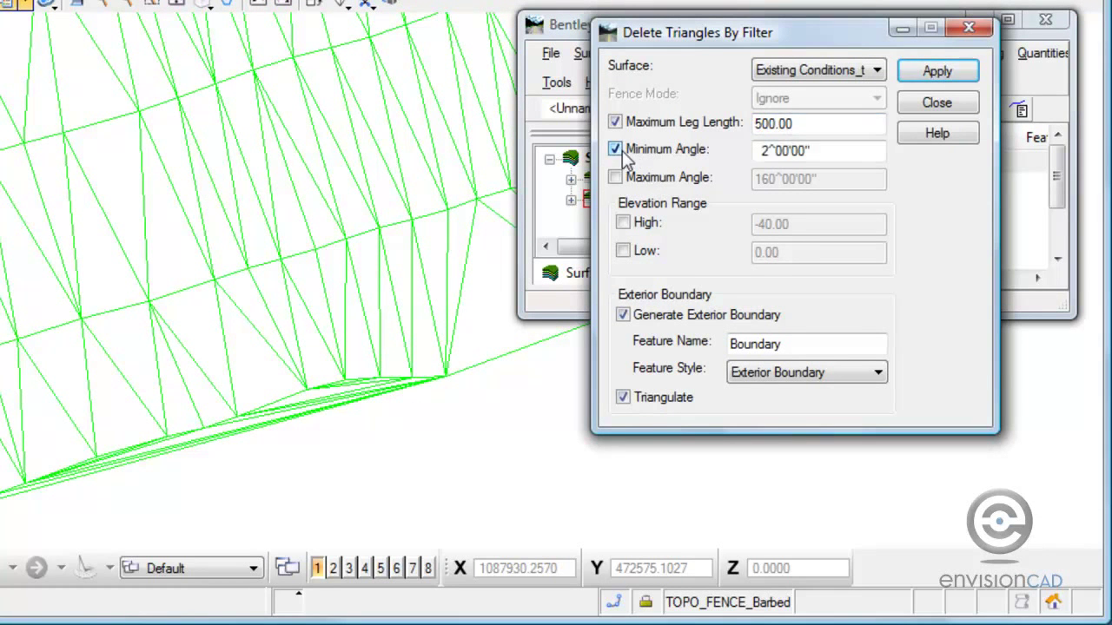
click(934, 76)
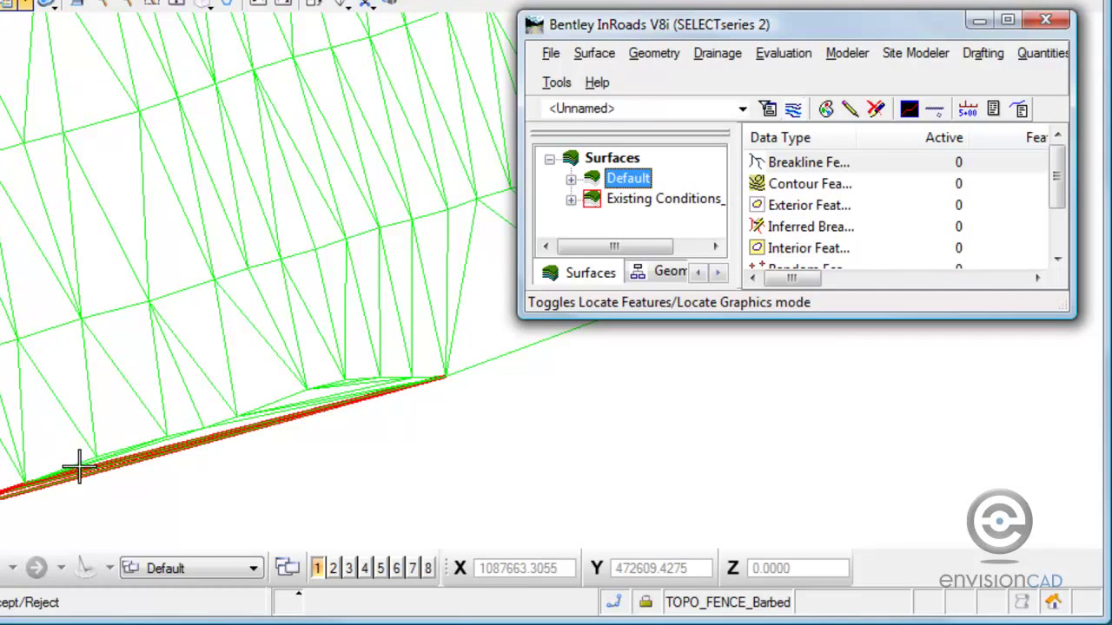
click(355, 393)
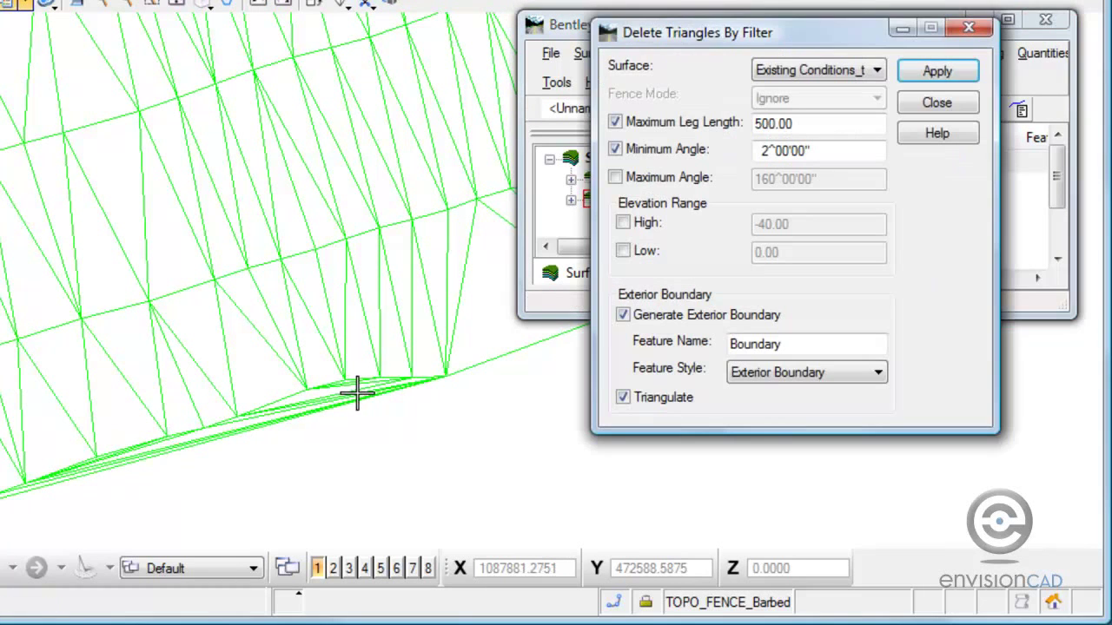
click(616, 177)
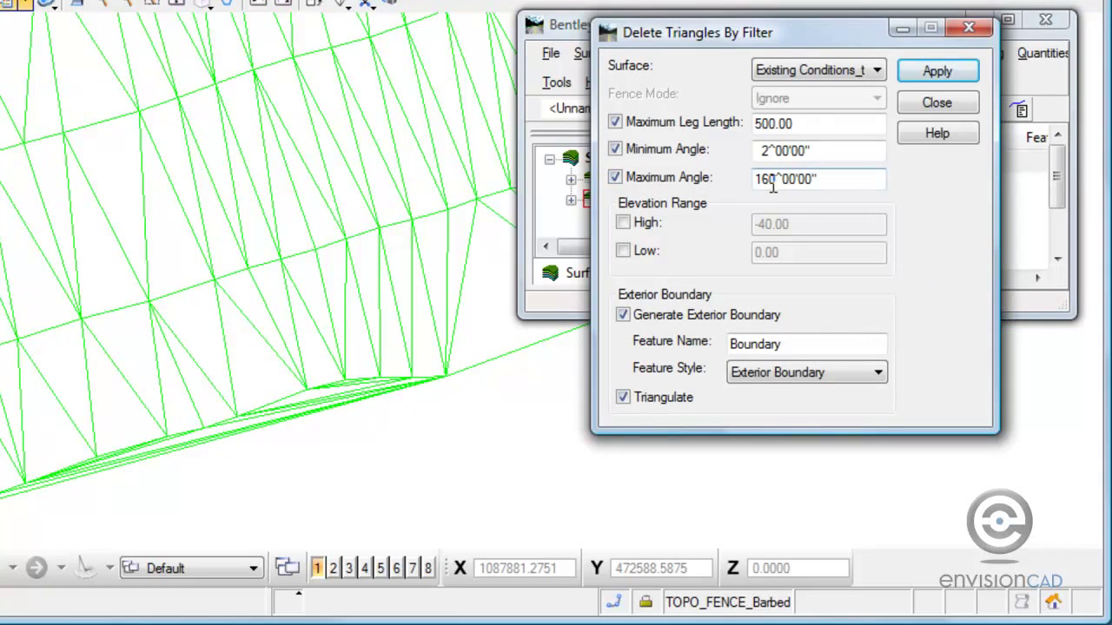
click(934, 73)
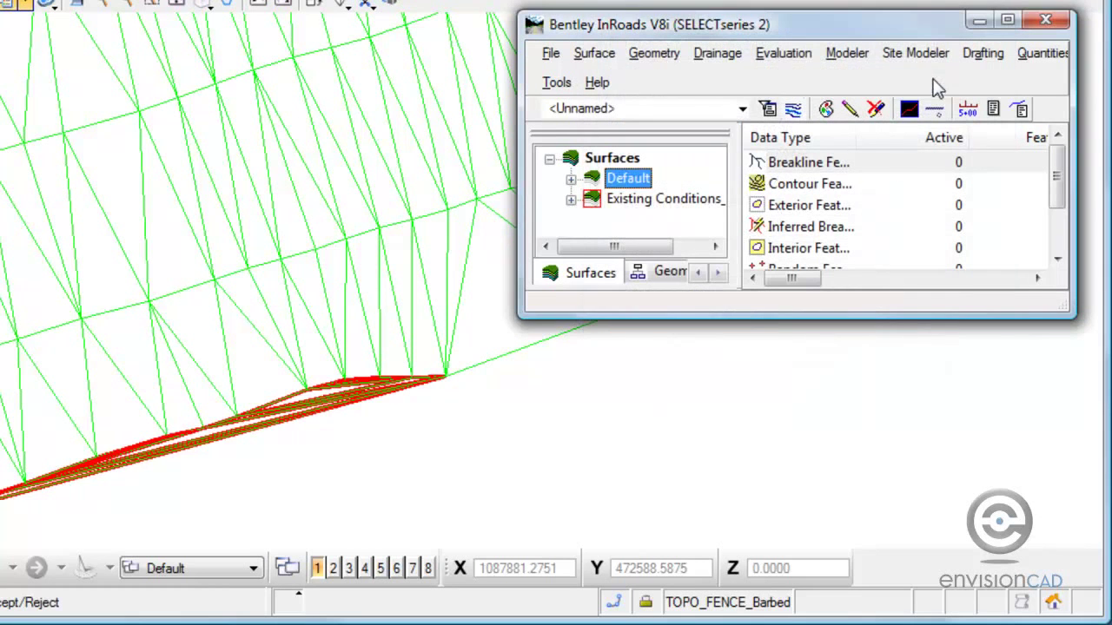
click(393, 395)
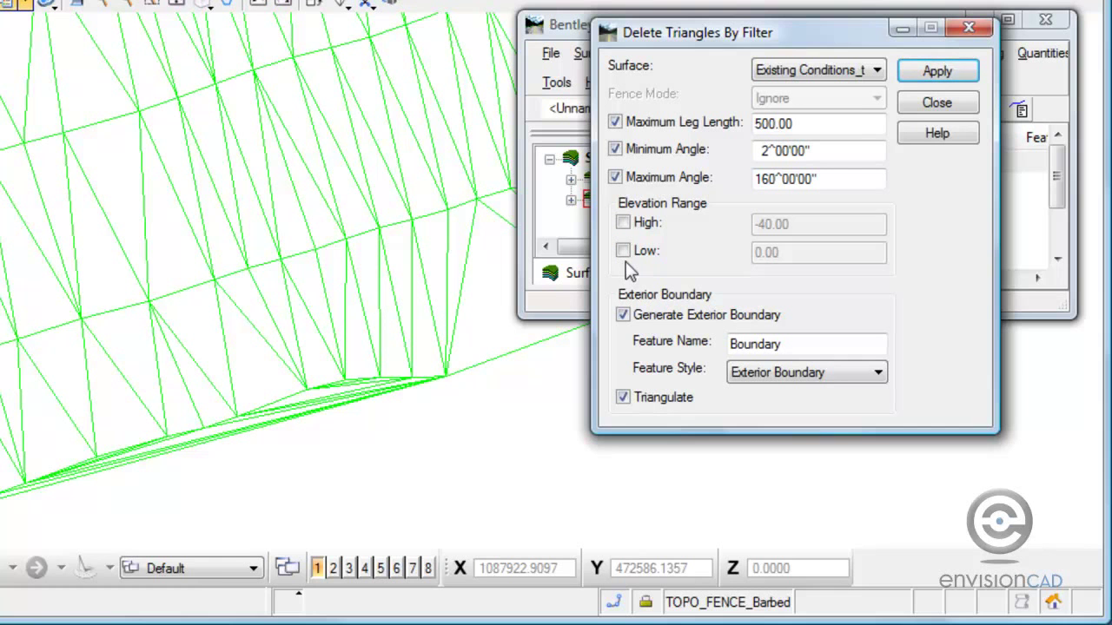
Bring the surface bend into view and filter out the long triangles spanning it.
scroll(379, 124, down, 3)
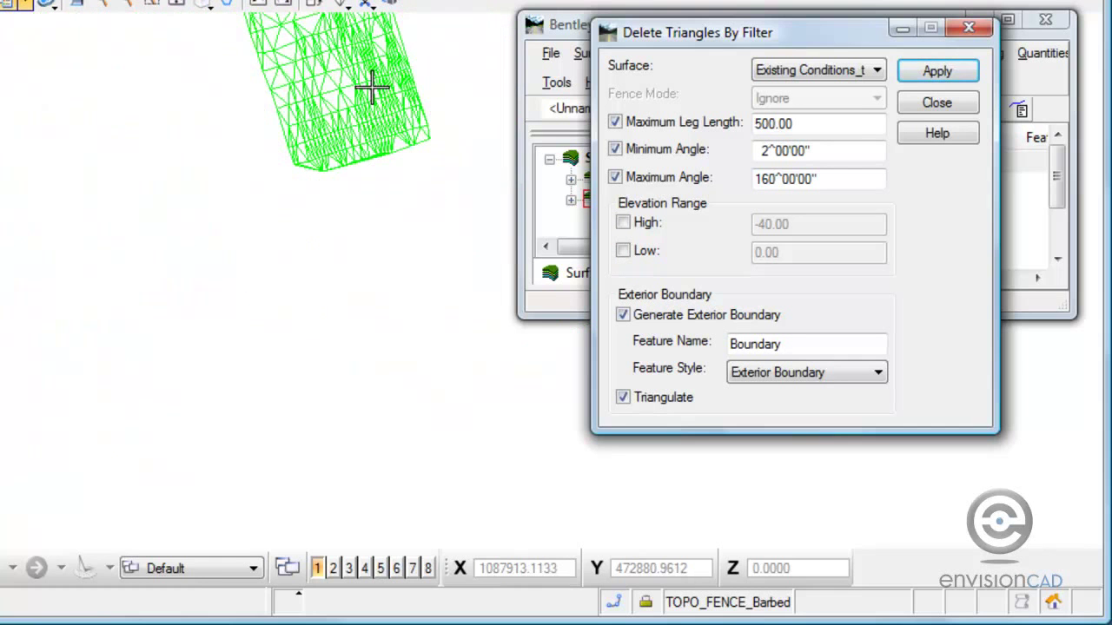
middle_drag(367, 87, 312, 318)
scroll(313, 318, down, 3)
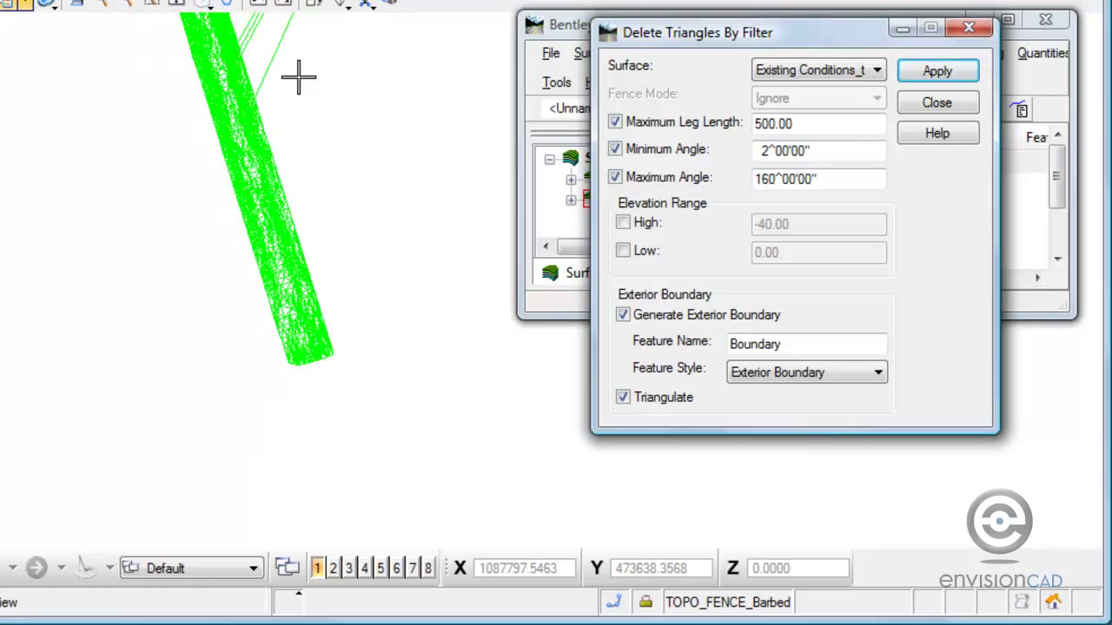
middle_drag(298, 75, 274, 316)
scroll(274, 317, down, 3)
scroll(297, 191, up, 4)
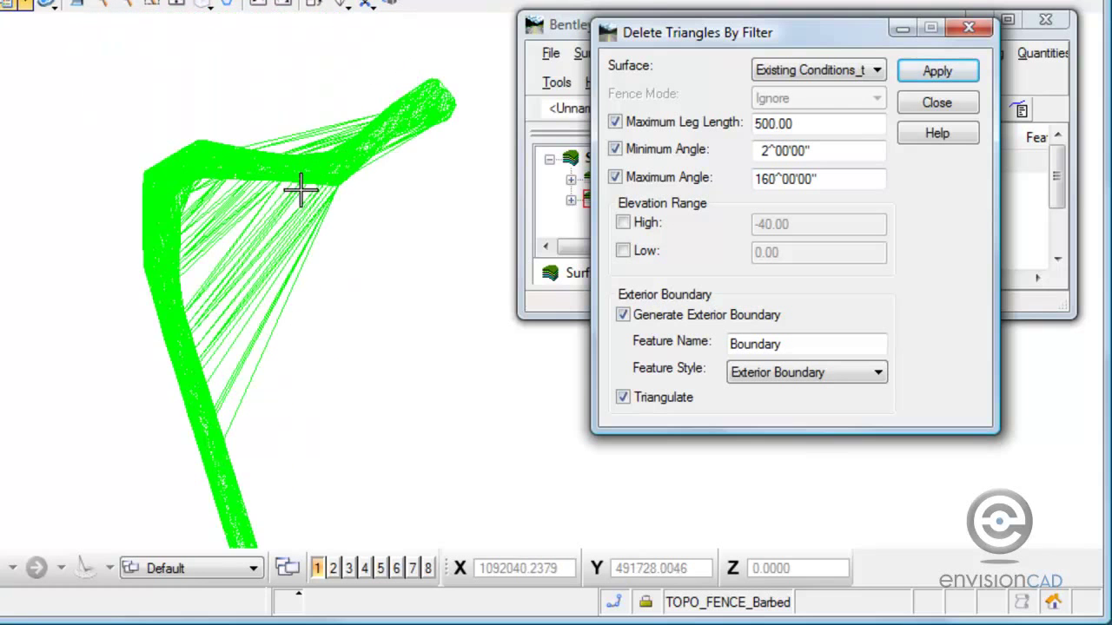
scroll(301, 256, down, 3)
middle_drag(280, 310, 254, 246)
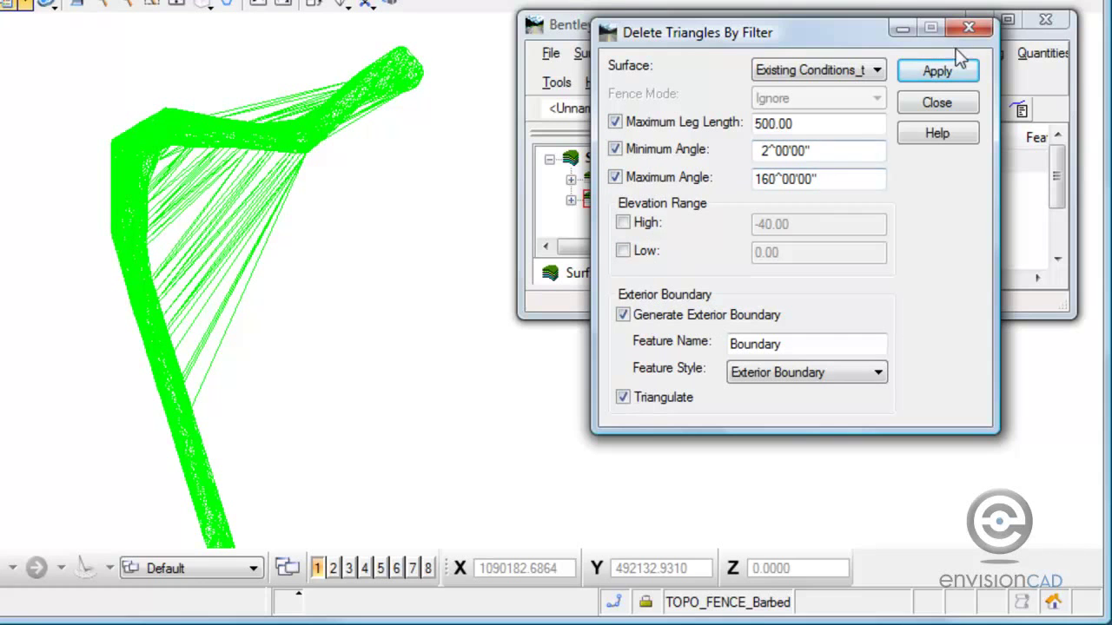
click(944, 74)
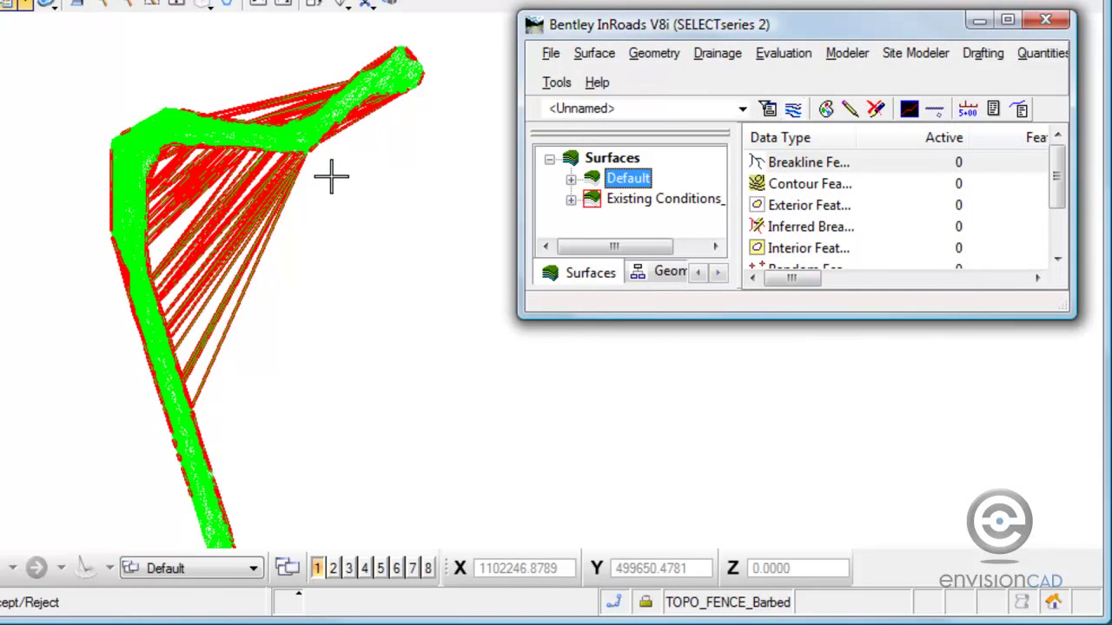
click(375, 165)
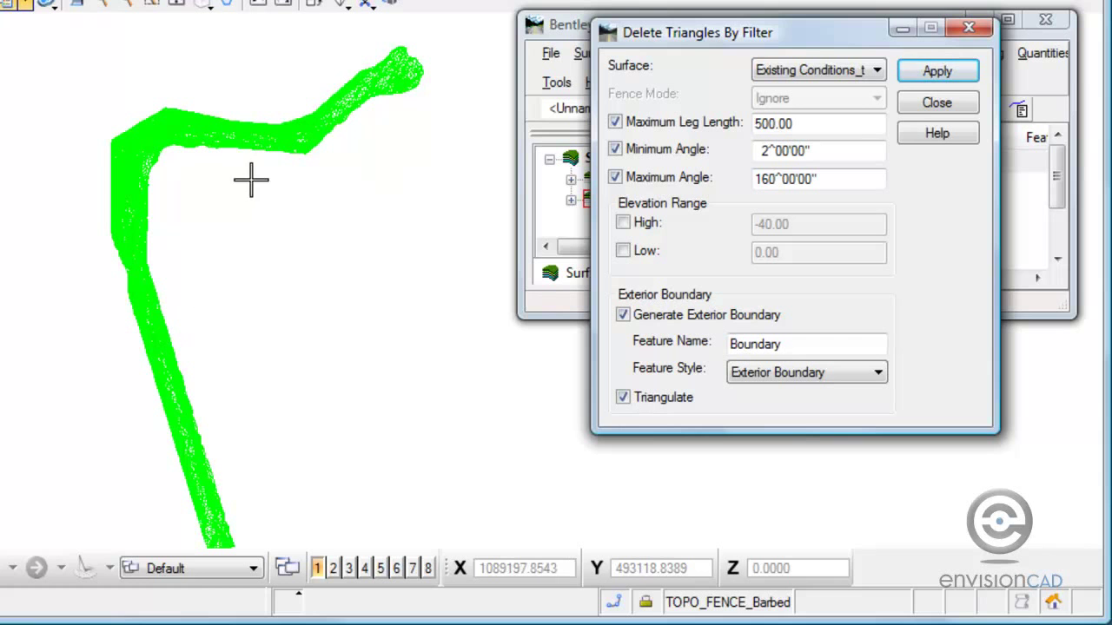
Close the filter and check Surface Properties: one exterior feature with 375 active points.
click(925, 105)
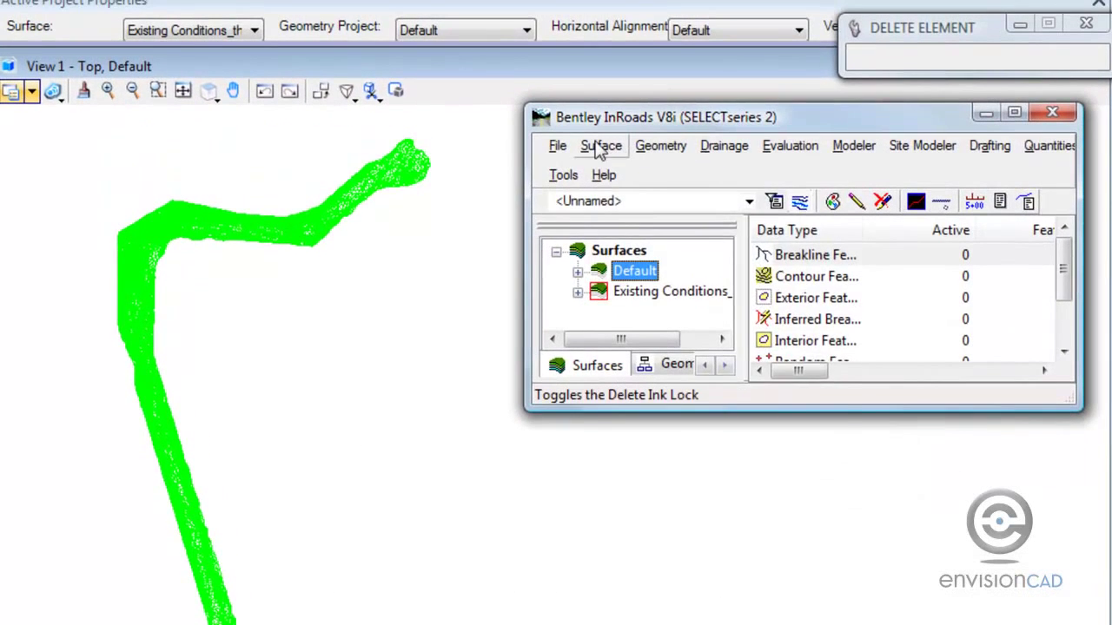
click(594, 55)
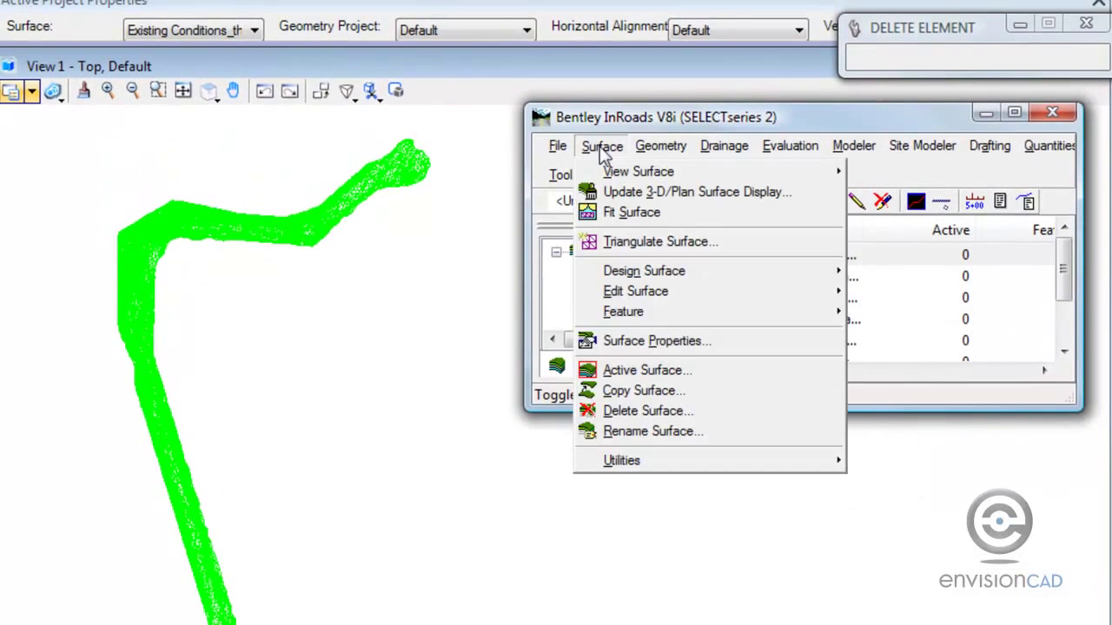
click(633, 340)
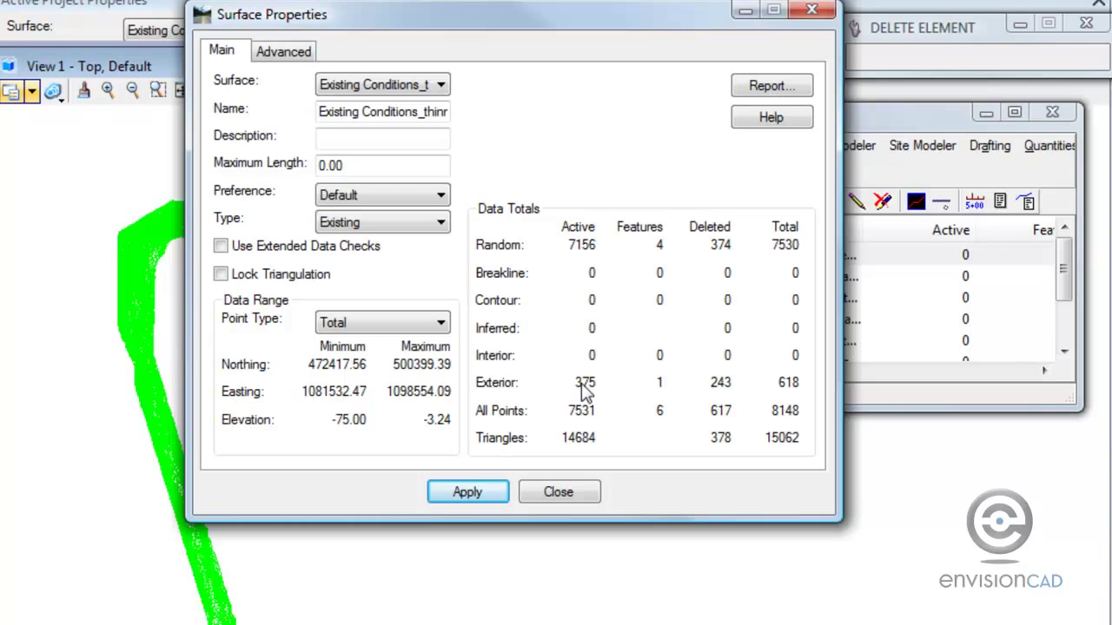
click(558, 492)
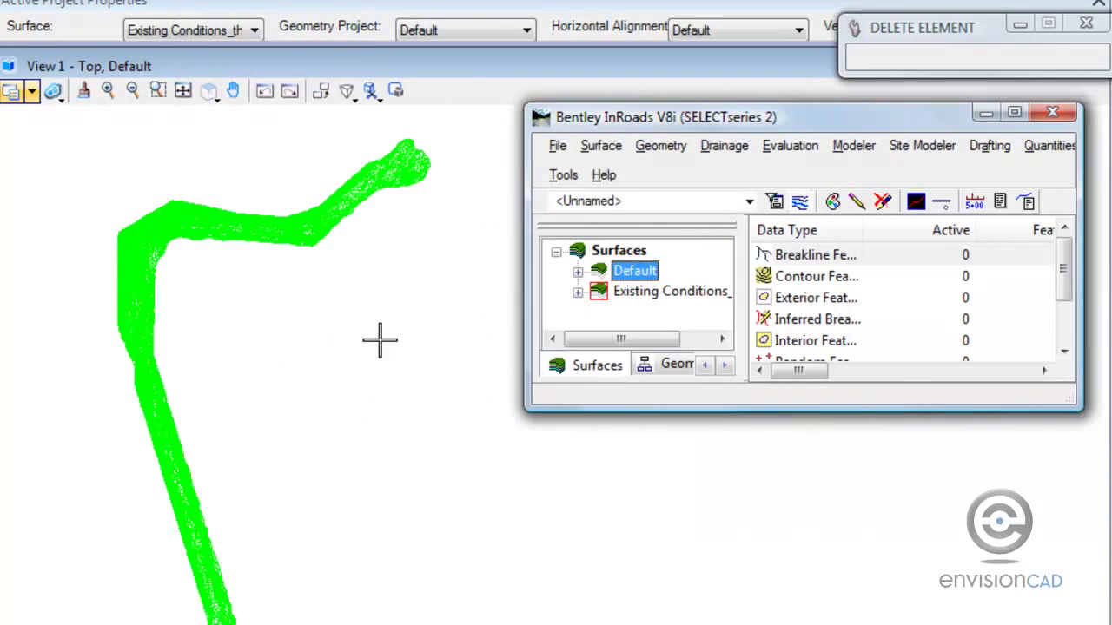